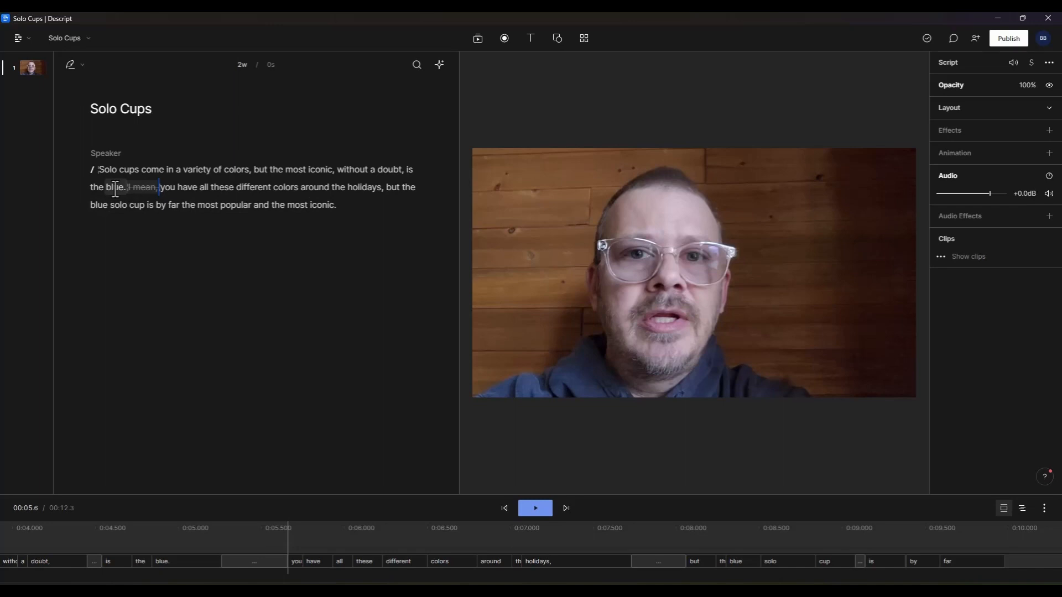
{"action": "double_click", "coordinate": [115, 188]}
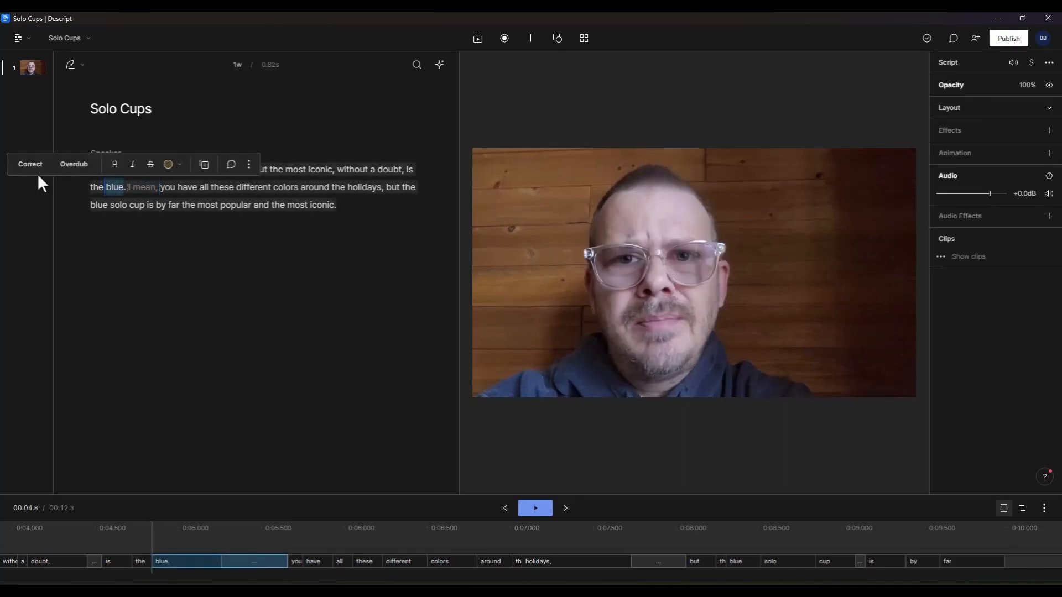
{"action": "left_click", "coordinate": [33, 165]}
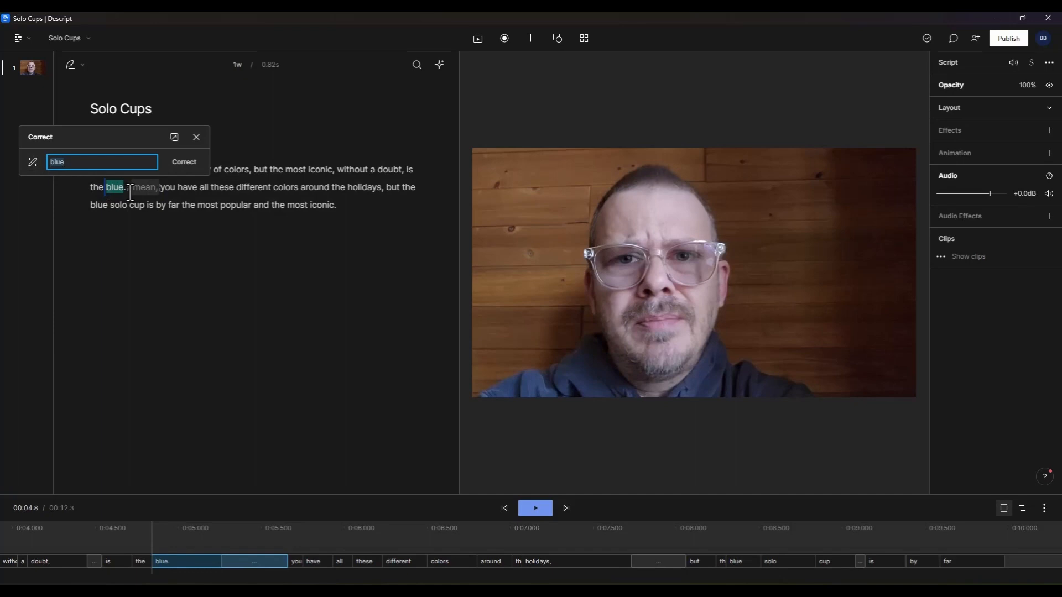
{"action": "left_click", "coordinate": [197, 137]}
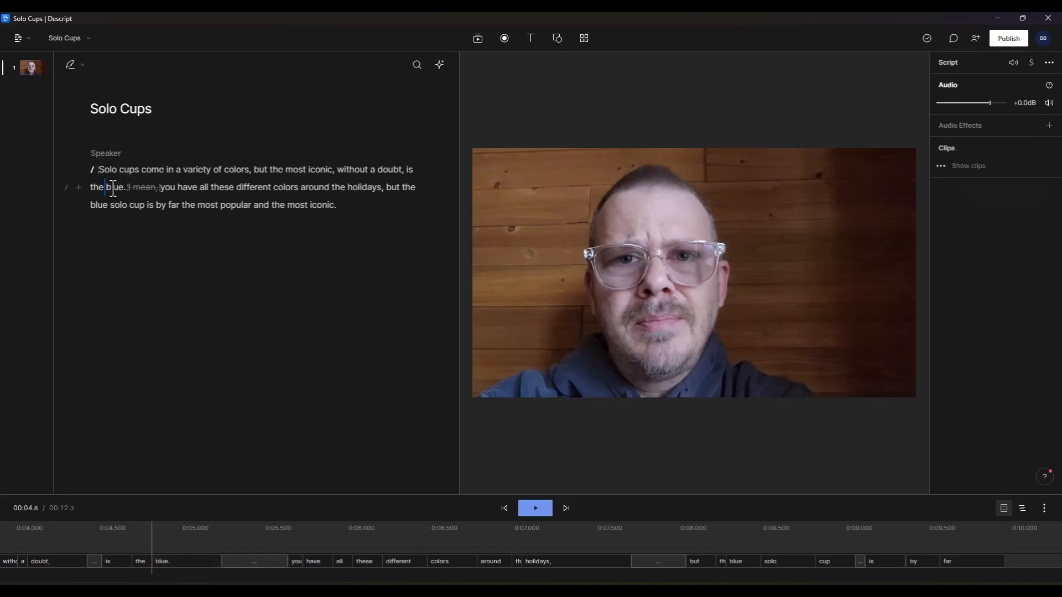
Step: Assign the speaker label Bob to the transcript paragraph
{"action": "left_click", "coordinate": [67, 164]}
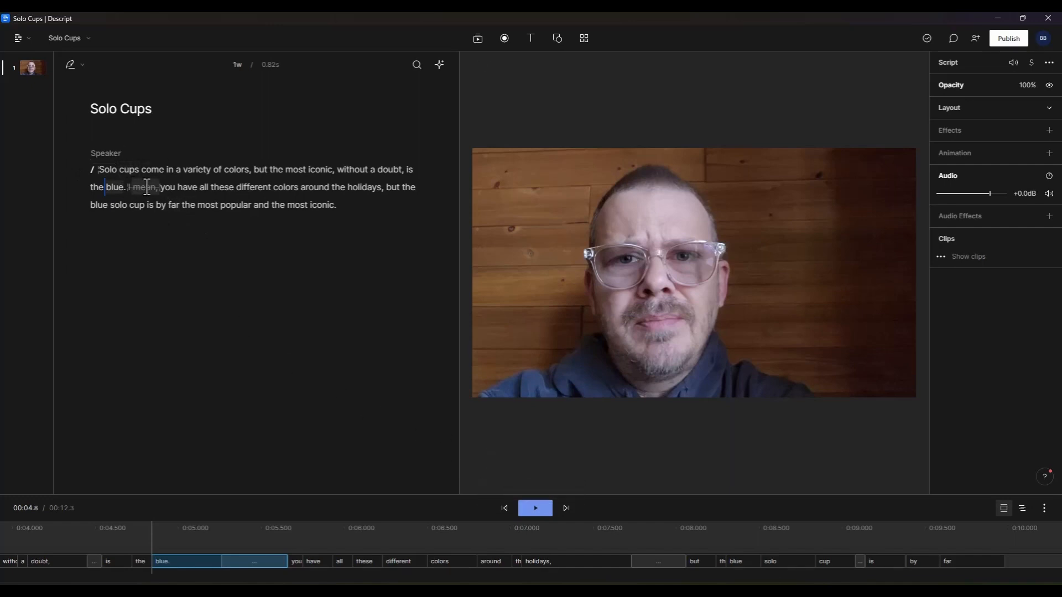
{"action": "left_click", "coordinate": [222, 189]}
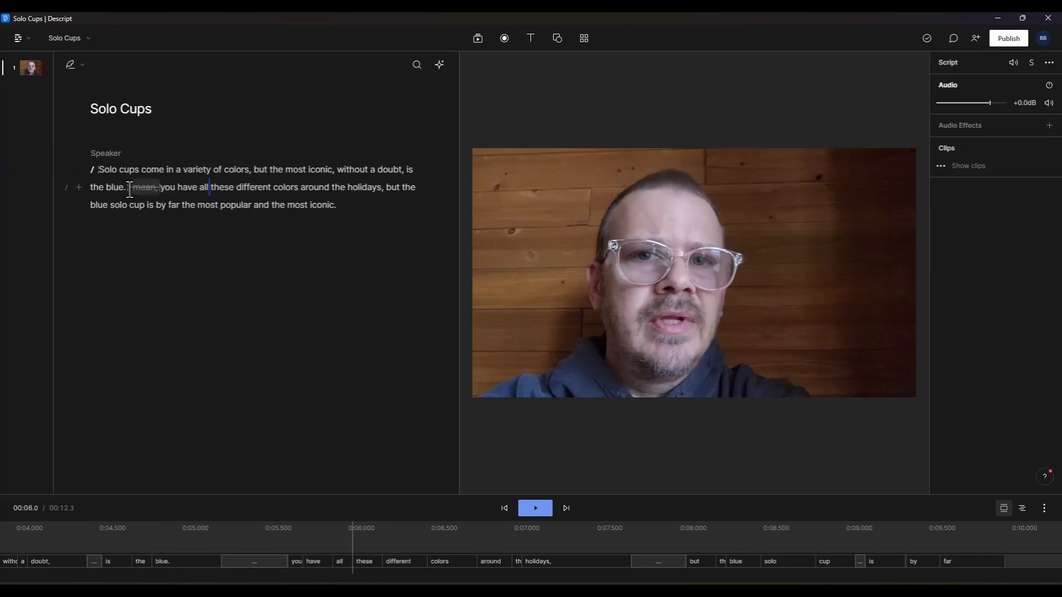
{"action": "left_click", "coordinate": [106, 154]}
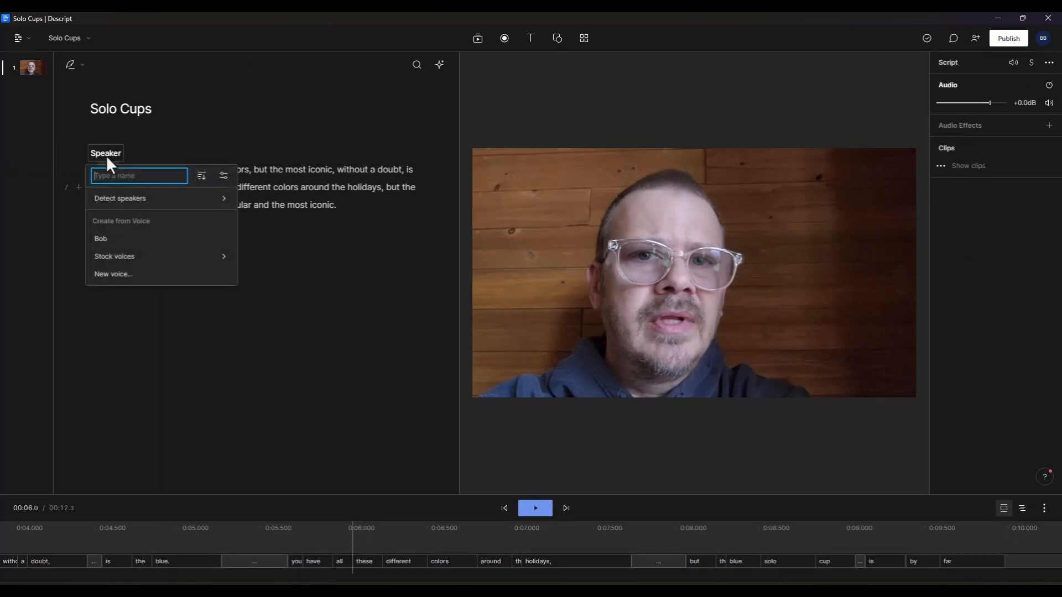
{"action": "left_click", "coordinate": [101, 239]}
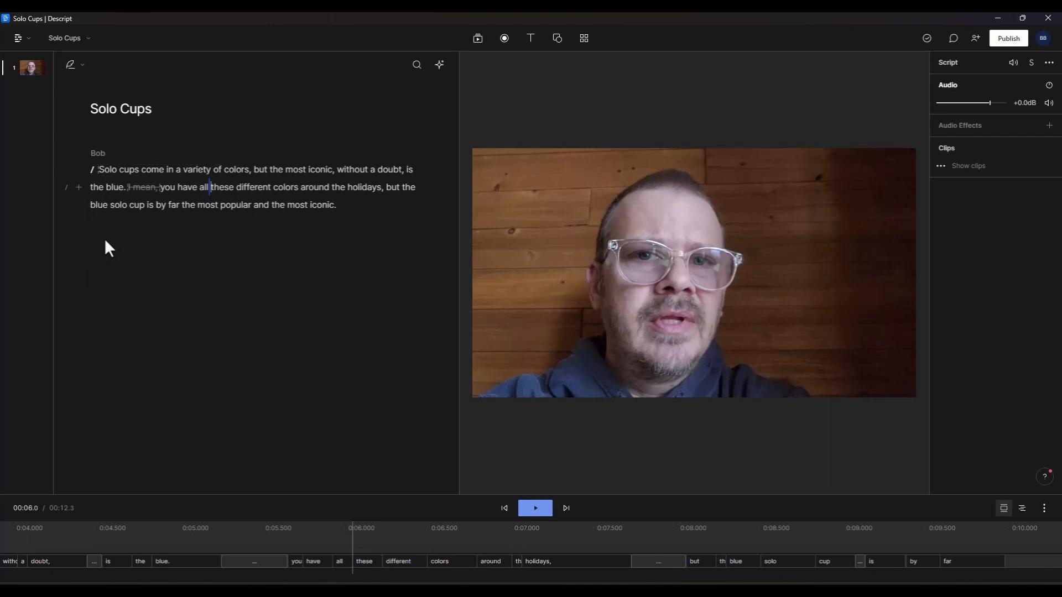
Step: Overdub the word "blue" after "is the" in the first sentence, replacing it with "red"
{"action": "double_click", "coordinate": [113, 187]}
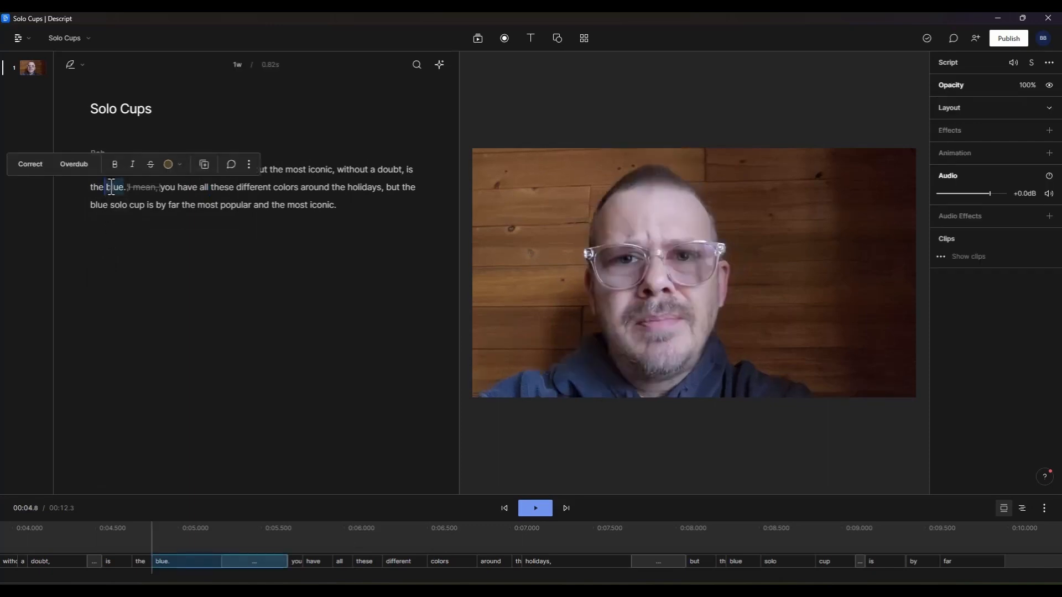
{"action": "left_click", "coordinate": [74, 164]}
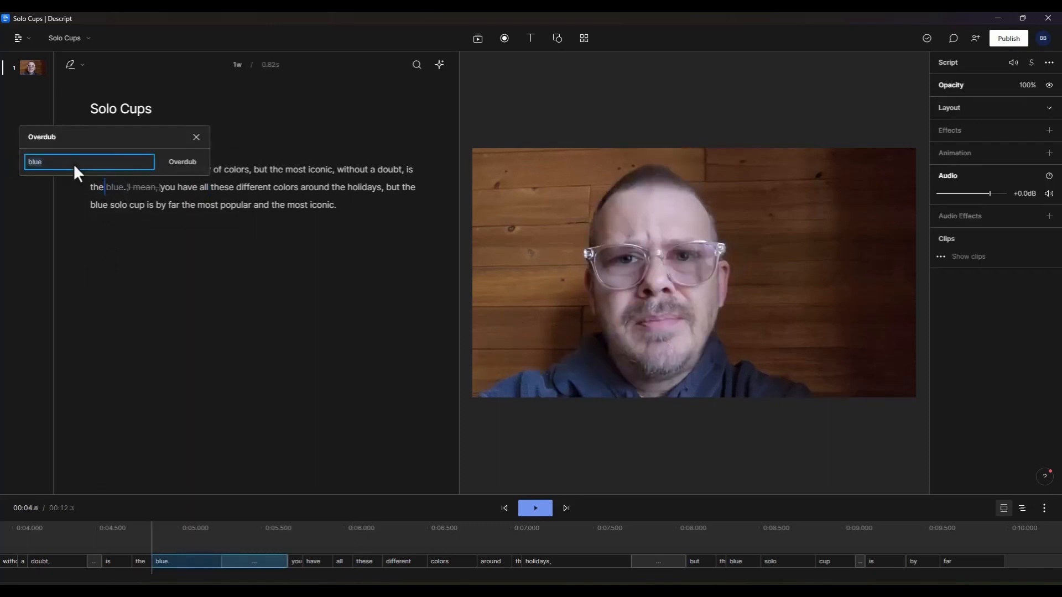
{"action": "key", "text": "BackSpace"}
{"action": "type", "text": "red"}
{"action": "left_click", "coordinate": [177, 162]}
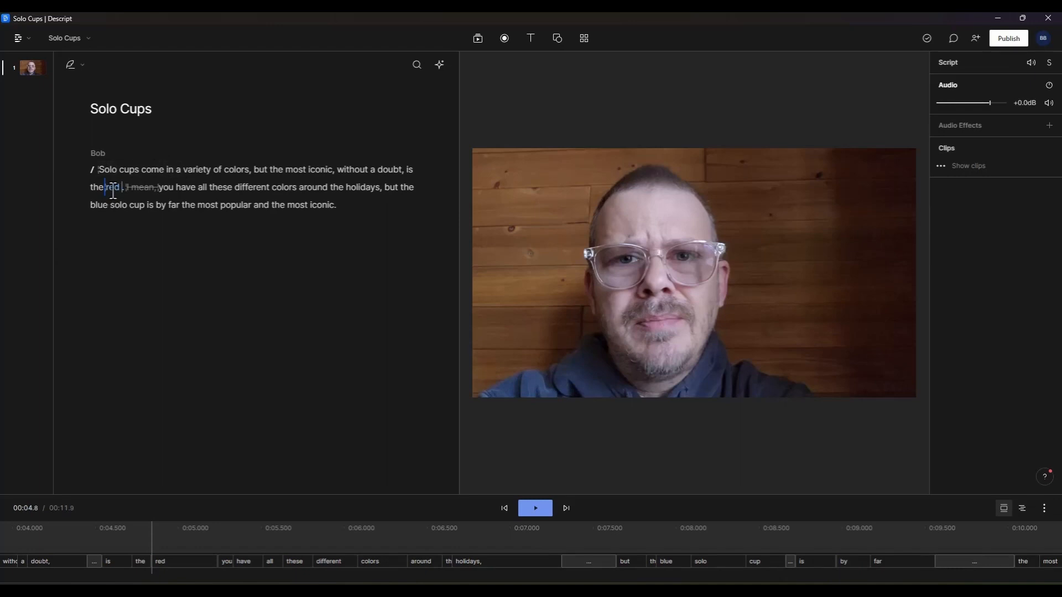
Step: Play back the edited passage around the overdubbed word to review how it sounds
{"action": "key", "text": "space"}
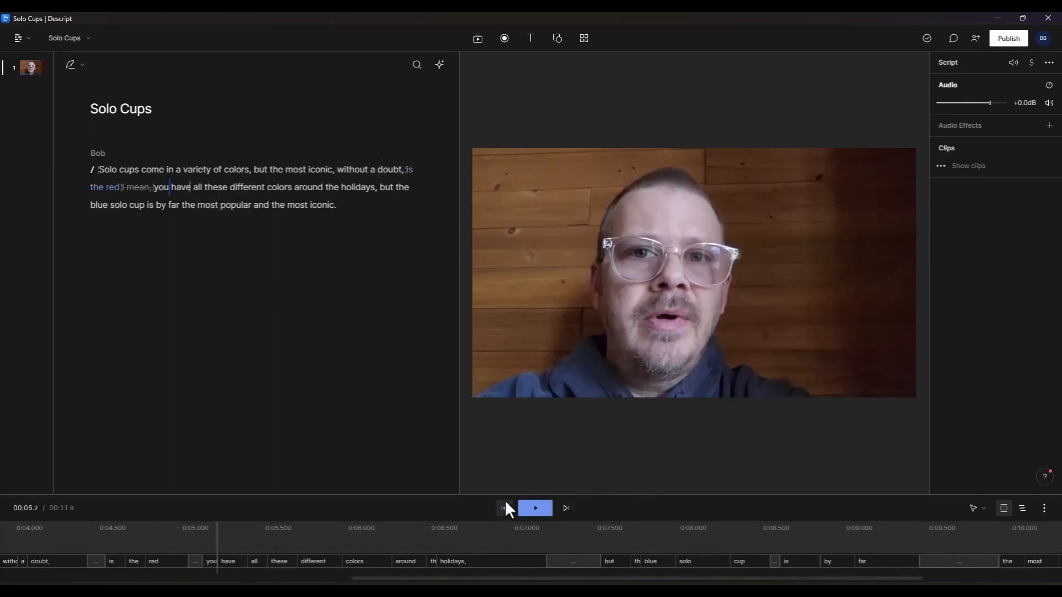
{"action": "left_click_drag", "start_coordinate": [501, 494], "coordinate": [504, 433]}
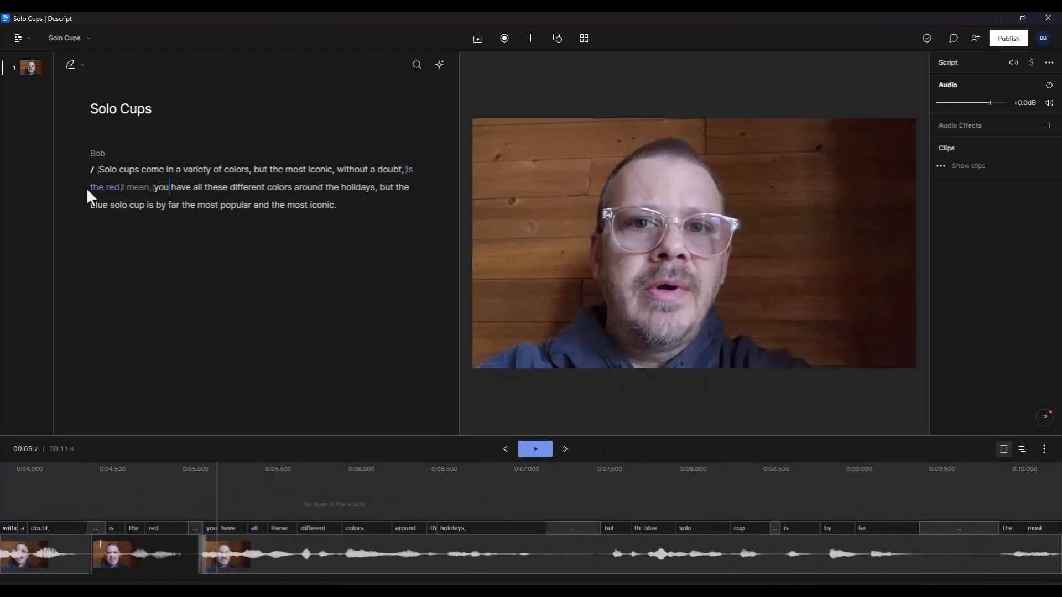
{"action": "left_click", "coordinate": [105, 188]}
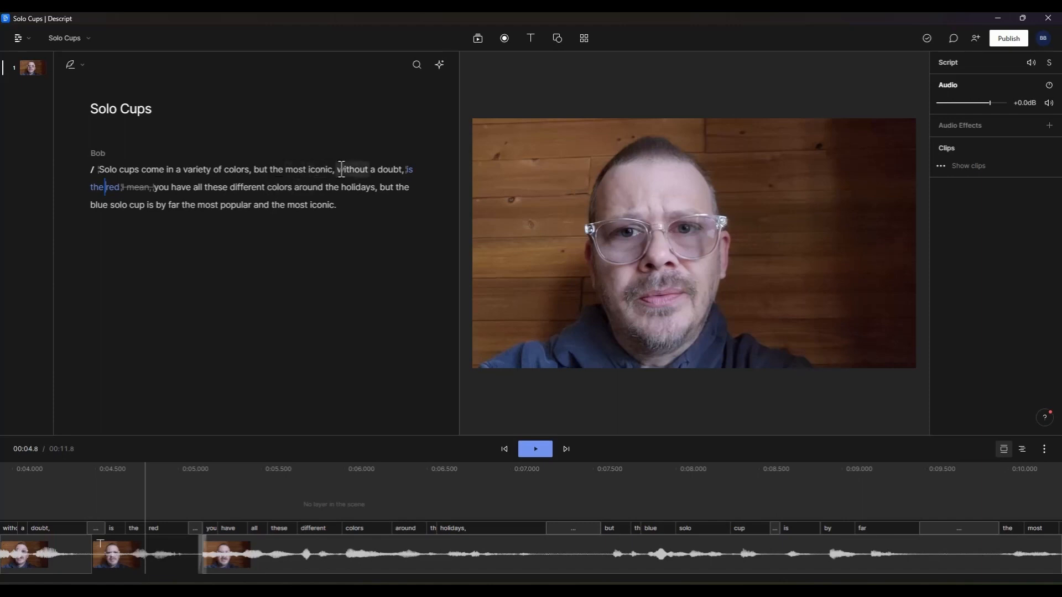
{"action": "left_click", "coordinate": [98, 169]}
{"action": "left_click", "coordinate": [539, 448]}
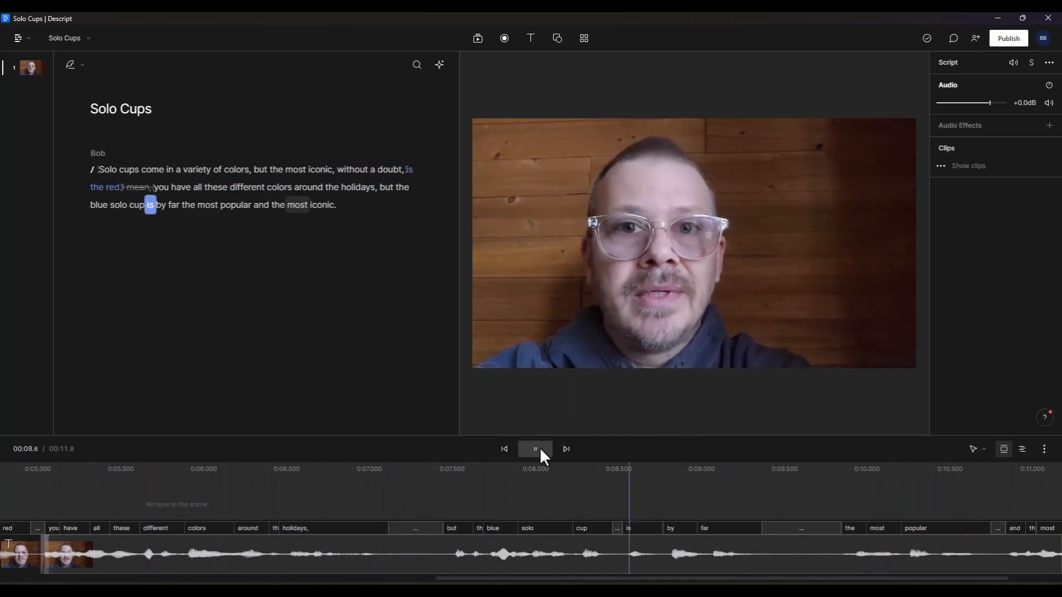
{"action": "left_click", "coordinate": [535, 449]}
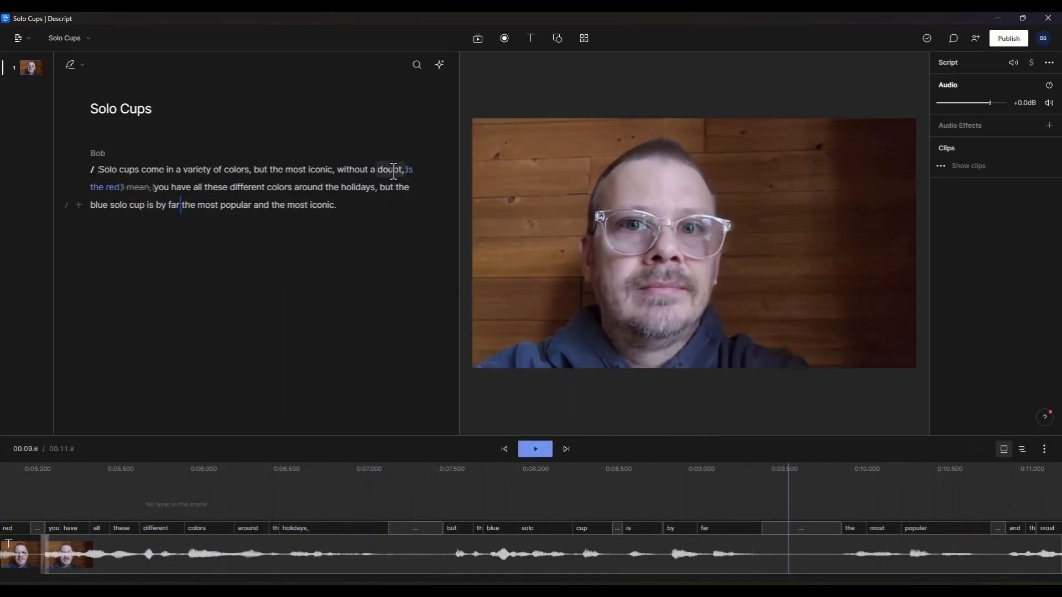
{"action": "left_click", "coordinate": [377, 171]}
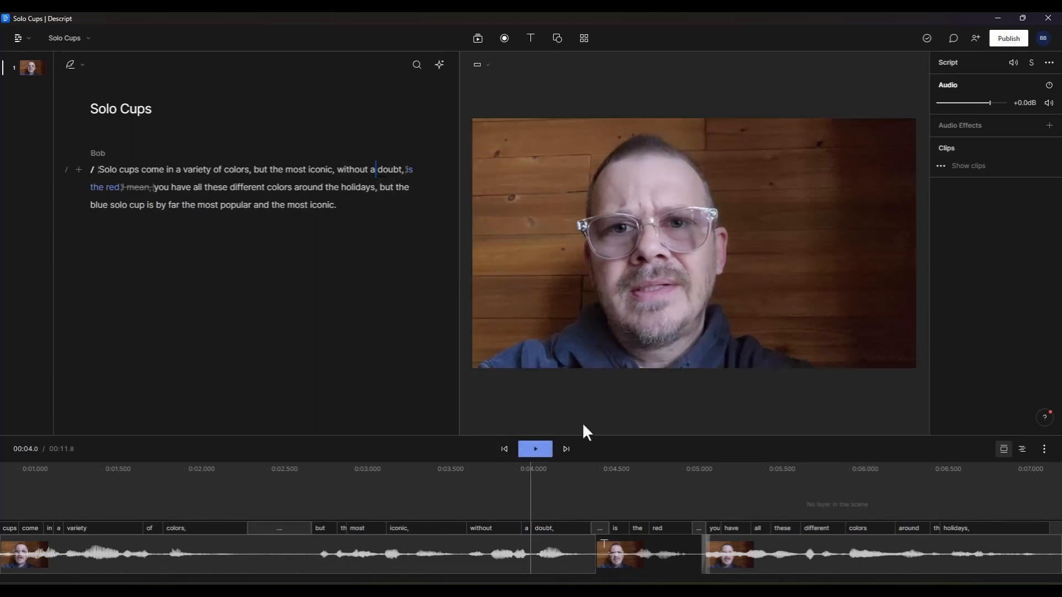
{"action": "left_click", "coordinate": [535, 449]}
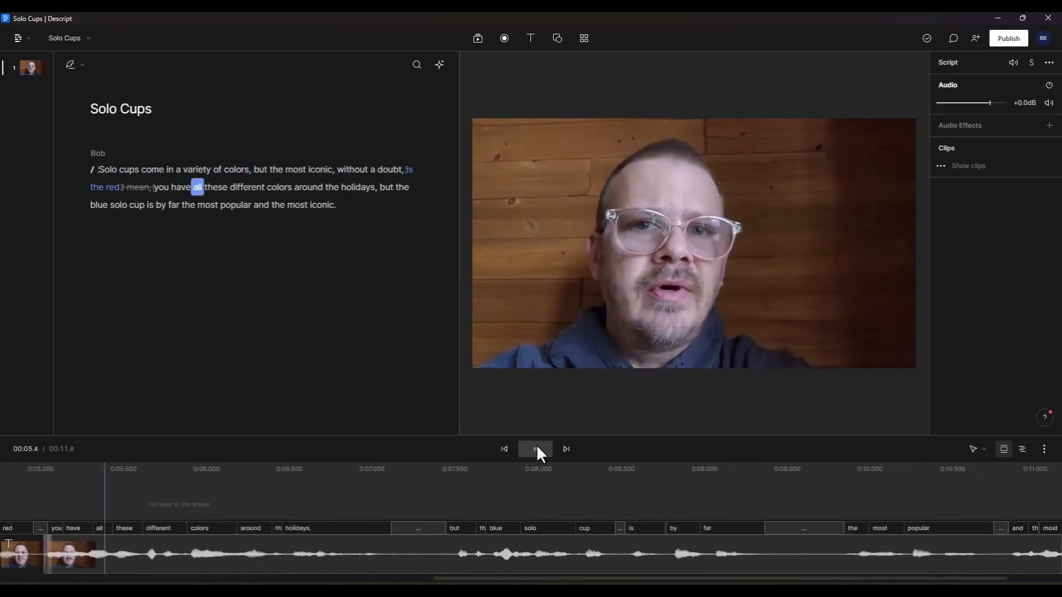
{"action": "left_click", "coordinate": [536, 449]}
{"action": "left_click", "coordinate": [376, 170]}
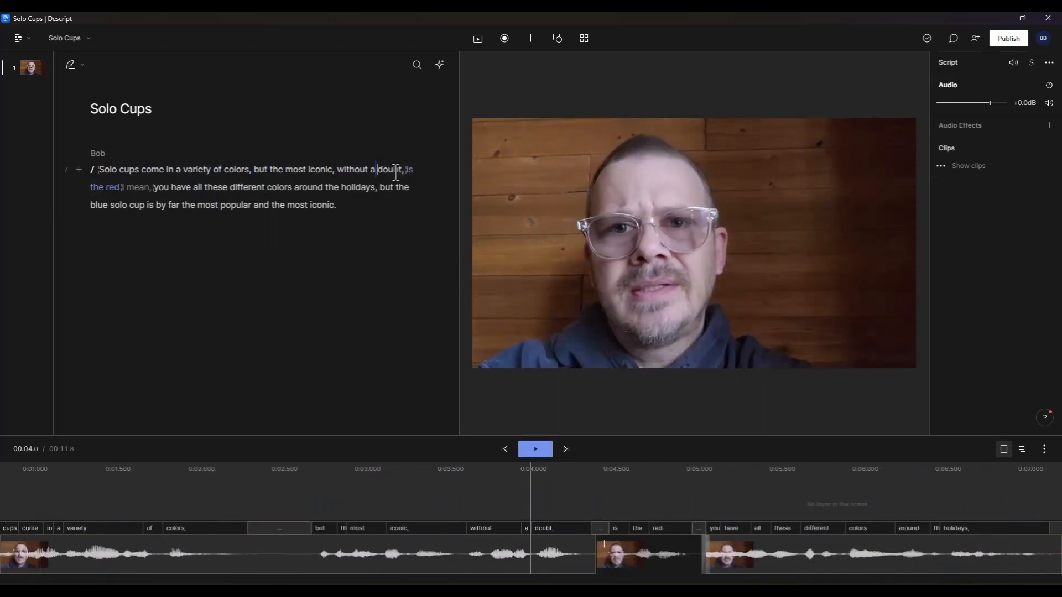
{"action": "left_click", "coordinate": [531, 449]}
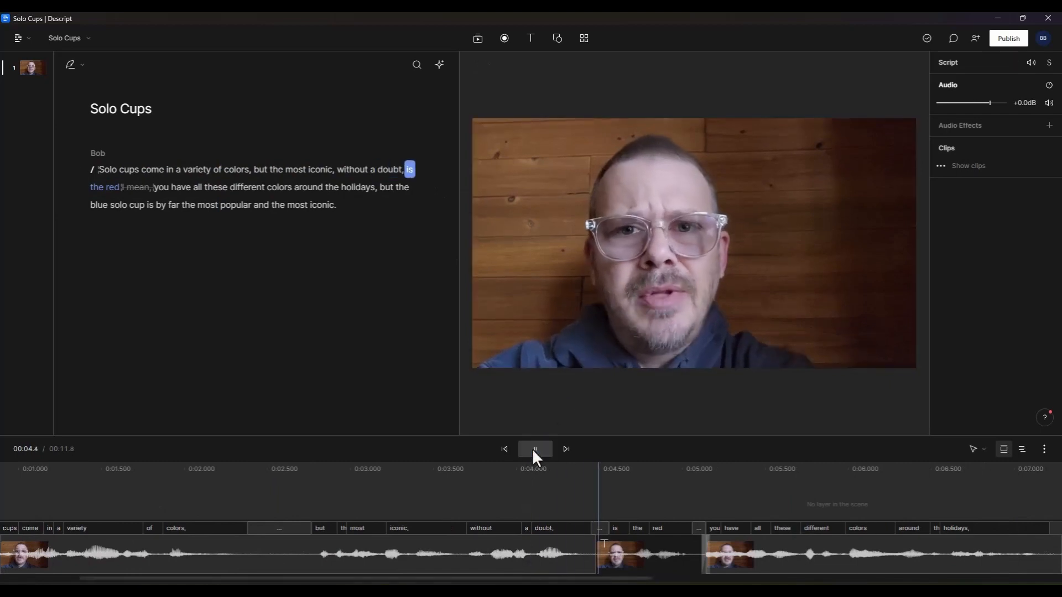
{"action": "left_click", "coordinate": [533, 449]}
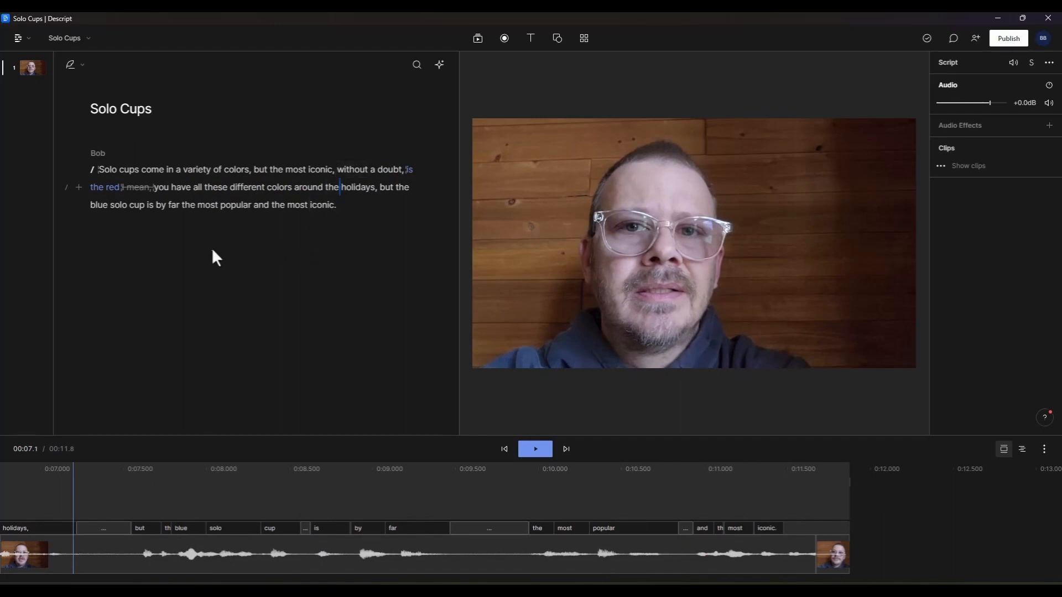
Step: Overdub the word "blue" in "blue solo cup" with "red"
{"action": "double_click", "coordinate": [90, 203]}
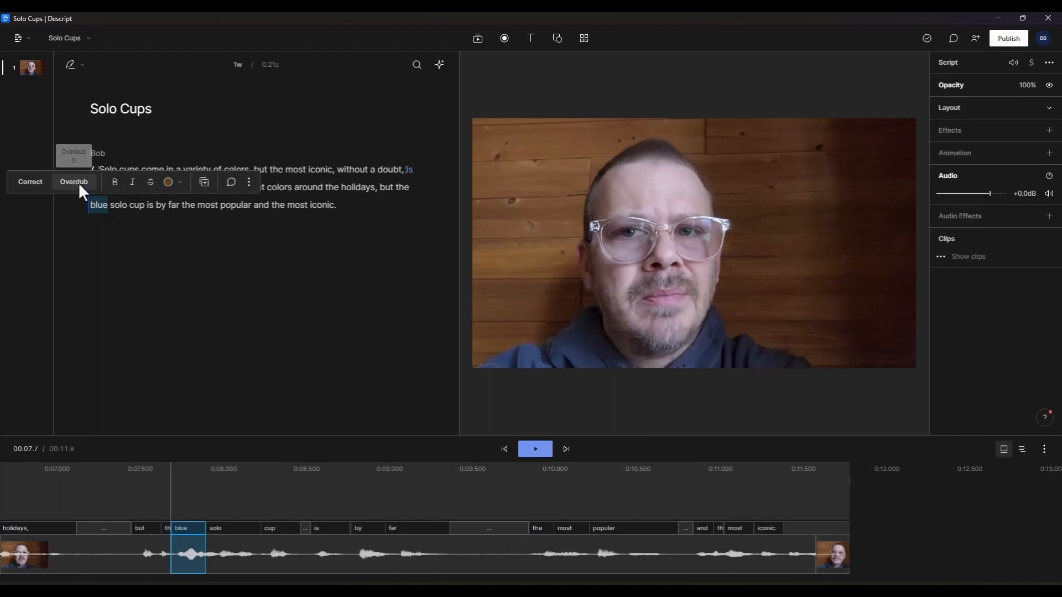
{"action": "left_click", "coordinate": [79, 182]}
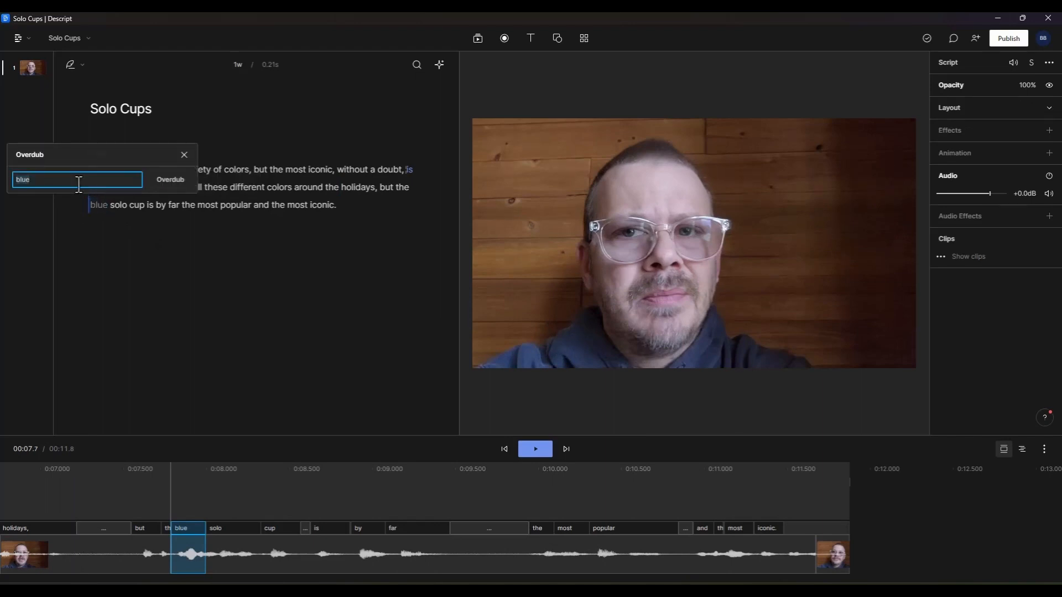
{"action": "type", "text": "r"}
{"action": "key", "text": "Return"}
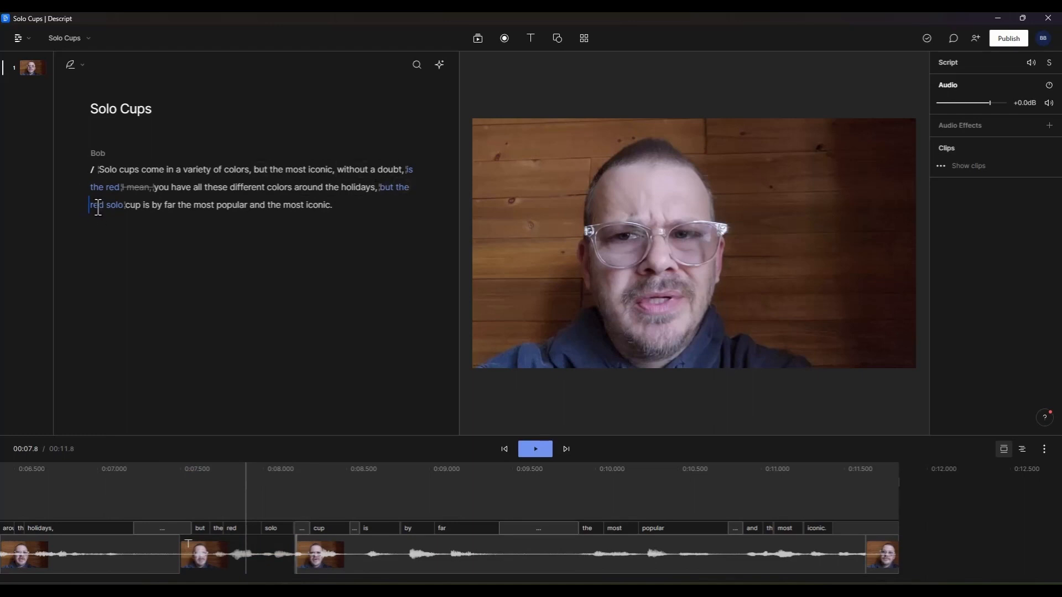
Step: Add the Studio Sound audio effect to the clip
{"action": "left_click", "coordinate": [164, 207]}
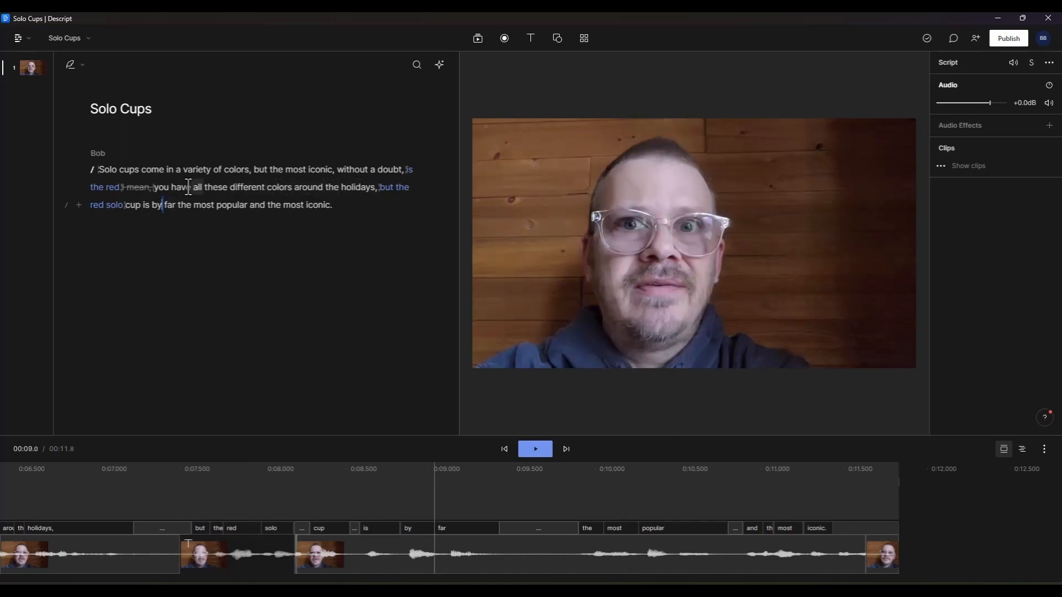
{"action": "left_click", "coordinate": [155, 188]}
{"action": "left_click", "coordinate": [535, 449]}
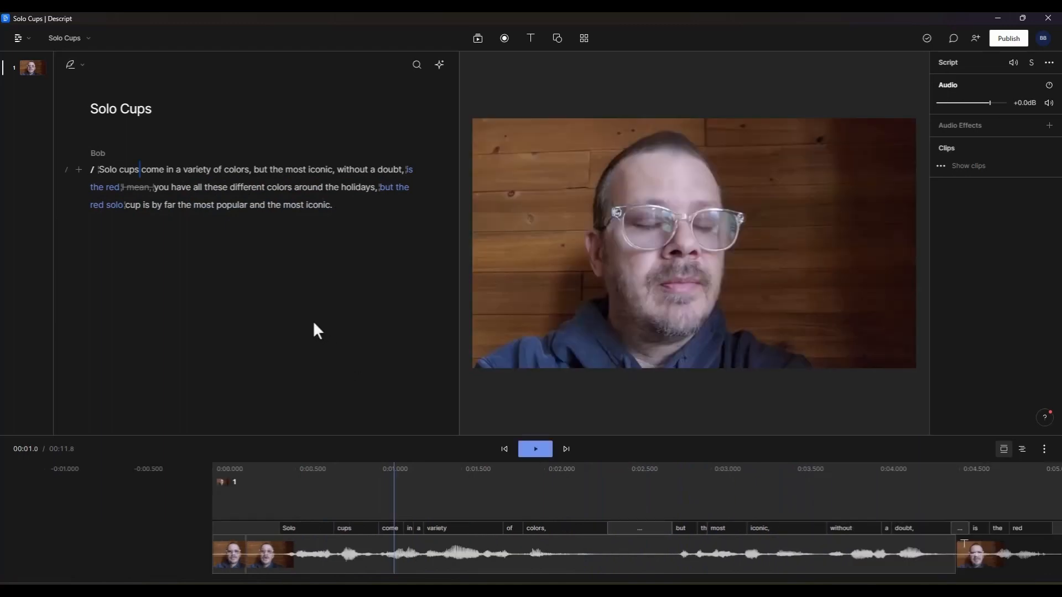
{"action": "left_click", "coordinate": [104, 188]}
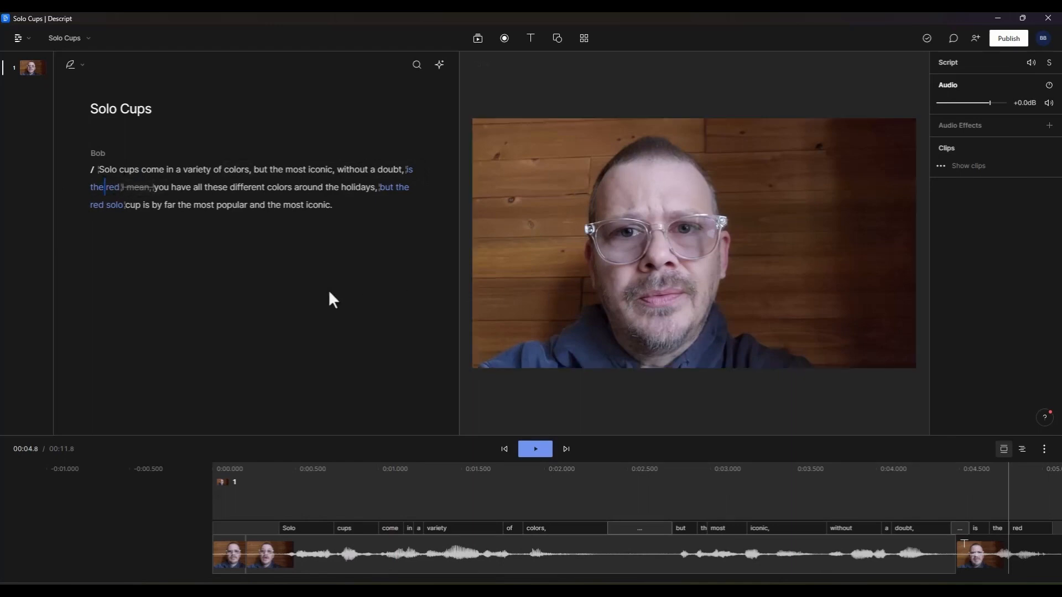
{"action": "left_click", "coordinate": [1047, 129]}
{"action": "left_click", "coordinate": [1000, 99]}
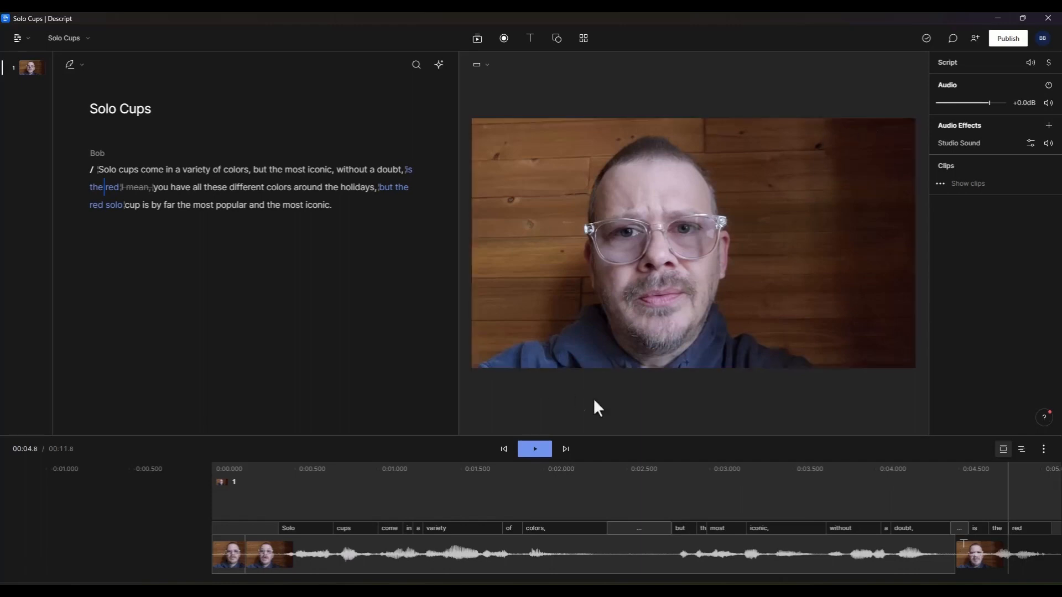
Step: Play the project from the start to review the edits
{"action": "left_click", "coordinate": [105, 172]}
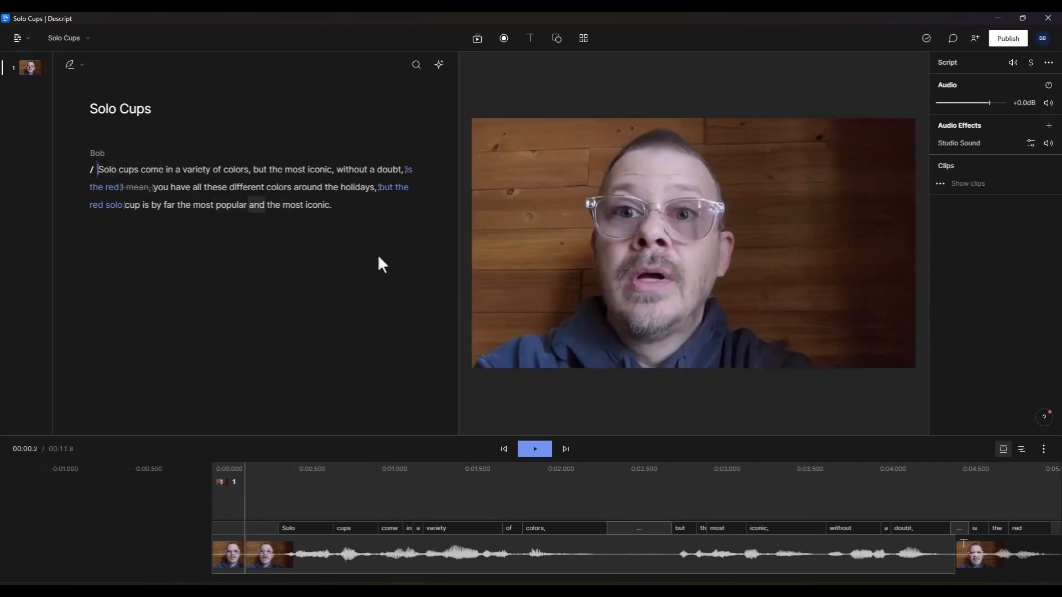
{"action": "left_click", "coordinate": [532, 448]}
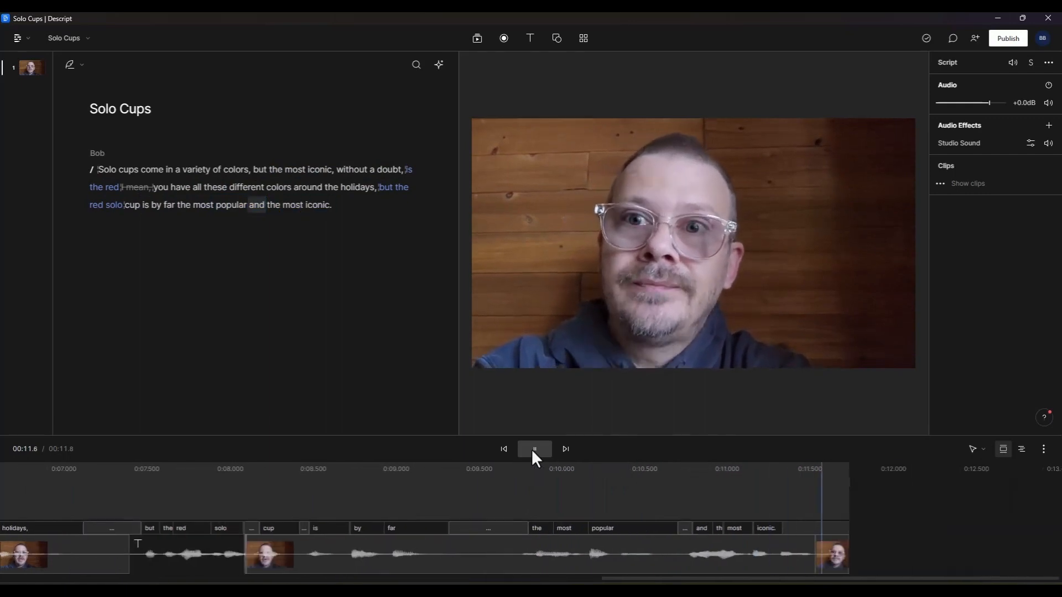
{"action": "left_click_drag", "start_coordinate": [619, 578], "coordinate": [167, 558]}
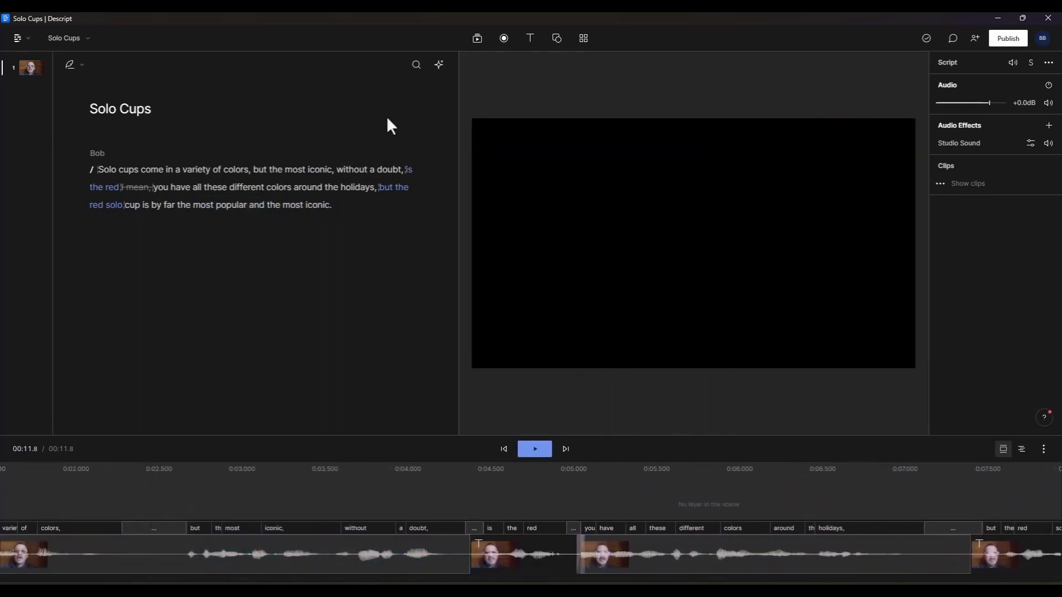
Step: Insert scene breaks before "is the red", "you have all" and "but the red solo" in the script
{"action": "left_click", "coordinate": [336, 168]}
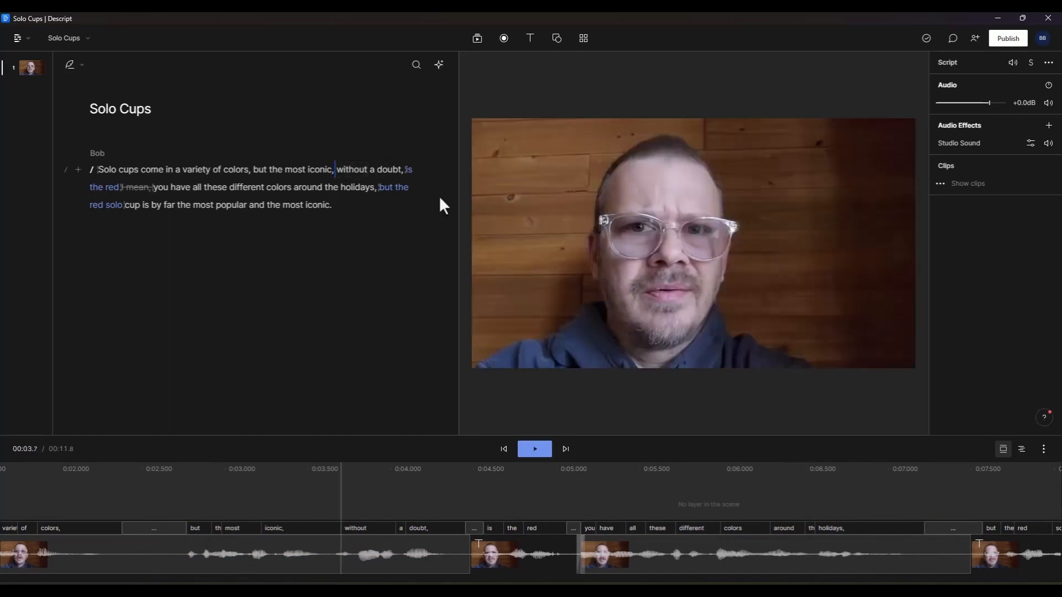
{"action": "left_click", "coordinate": [403, 169]}
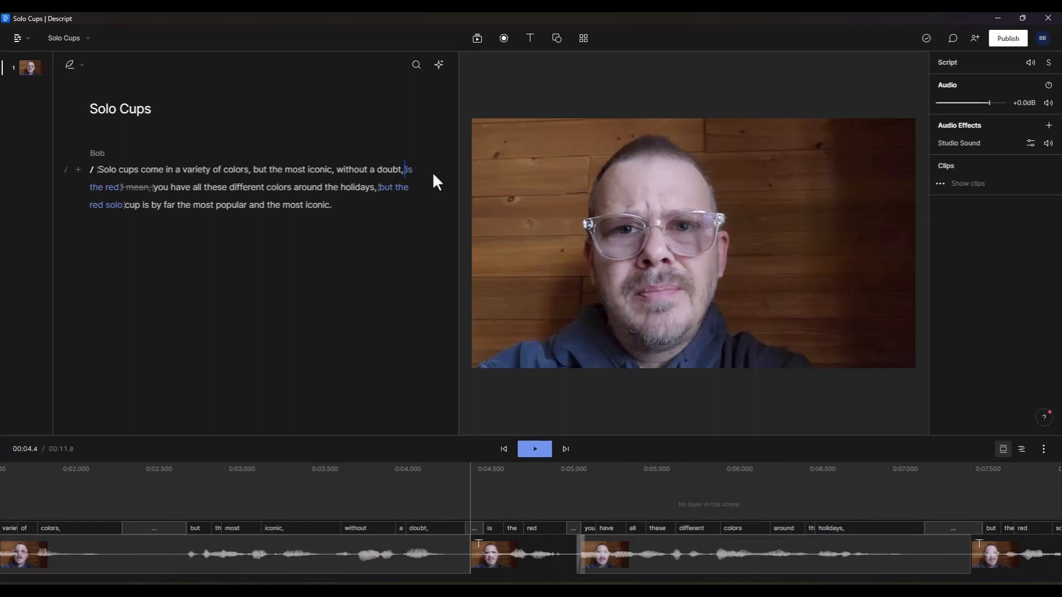
{"action": "type", "text": "/"}
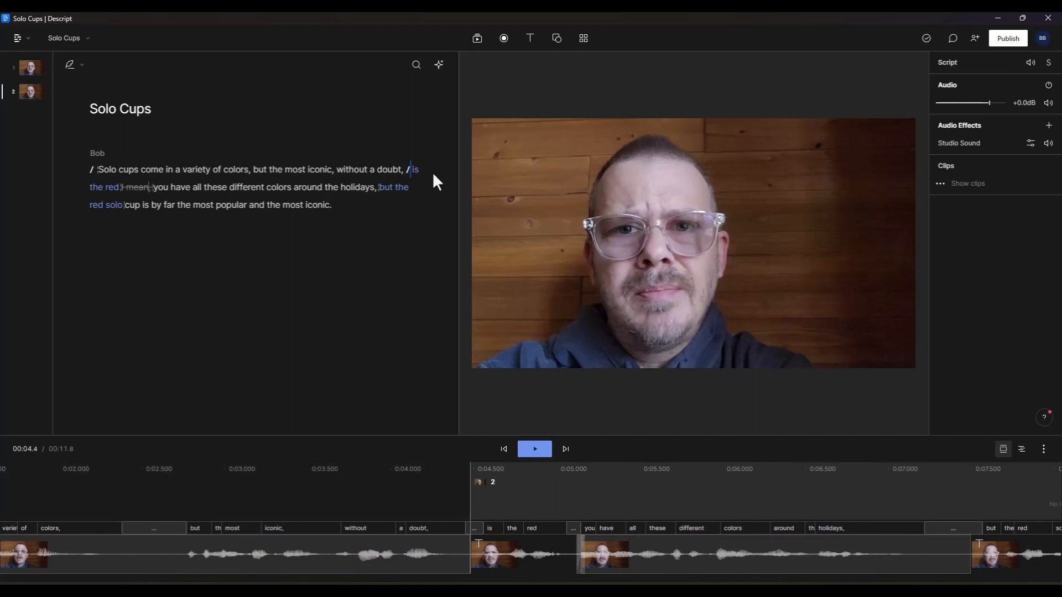
{"action": "left_click", "coordinate": [153, 186]}
{"action": "type", "text": "/"}
{"action": "key", "text": "alt+Right"}
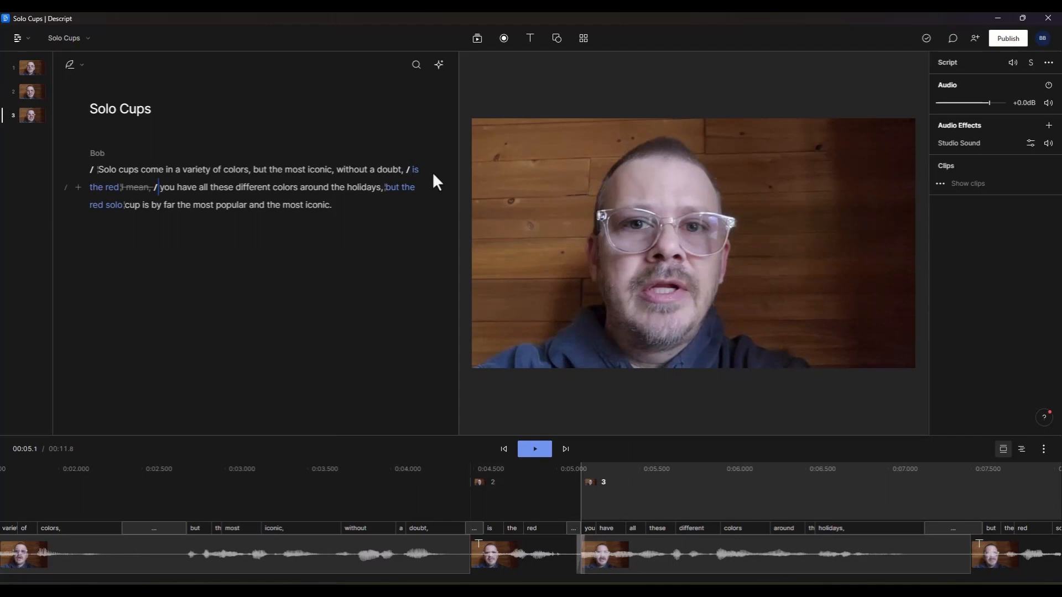
{"action": "type", "text": "/"}
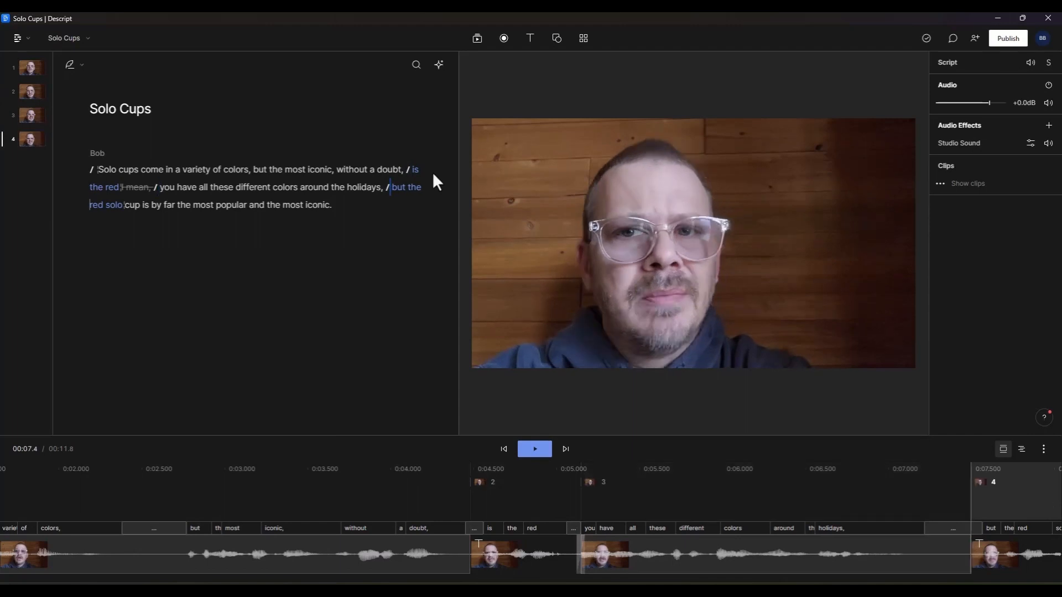
Step: Insert a scene break before "is by far the most popular" in the script
{"action": "key", "text": "alt+Right"}
{"action": "type", "text": "/"}
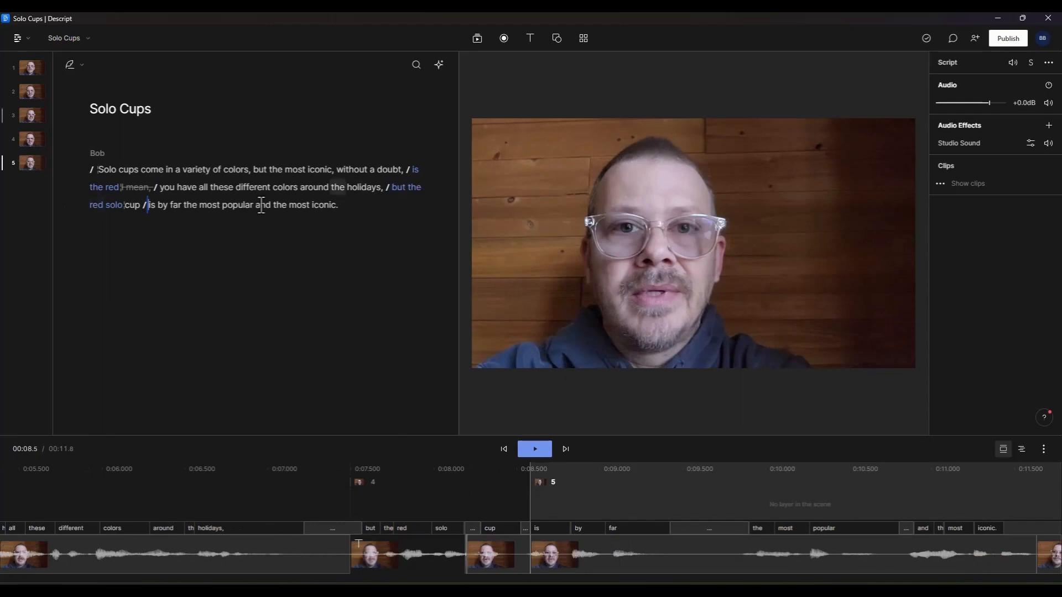
Step: Add a GIF from a "red solo" GIF search to scene 2
{"action": "left_click", "coordinate": [32, 93]}
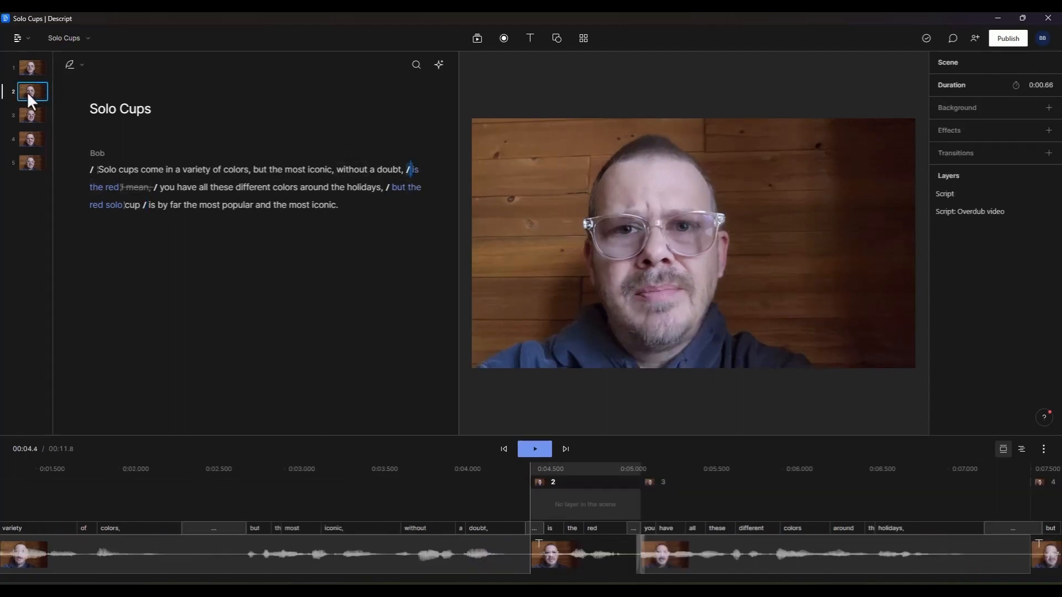
{"action": "left_click", "coordinate": [477, 38]}
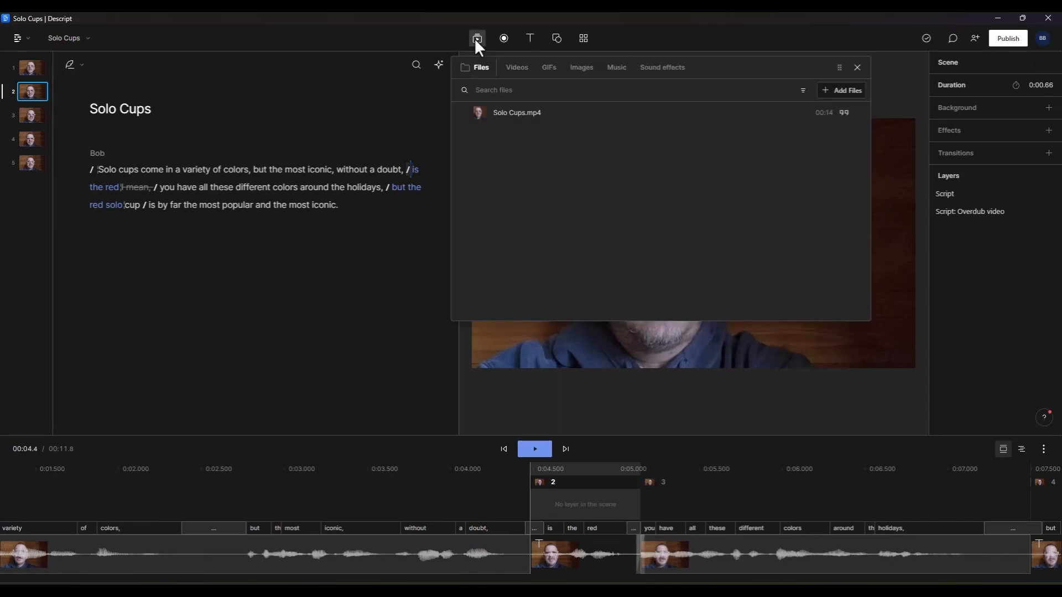
{"action": "left_click", "coordinate": [580, 67]}
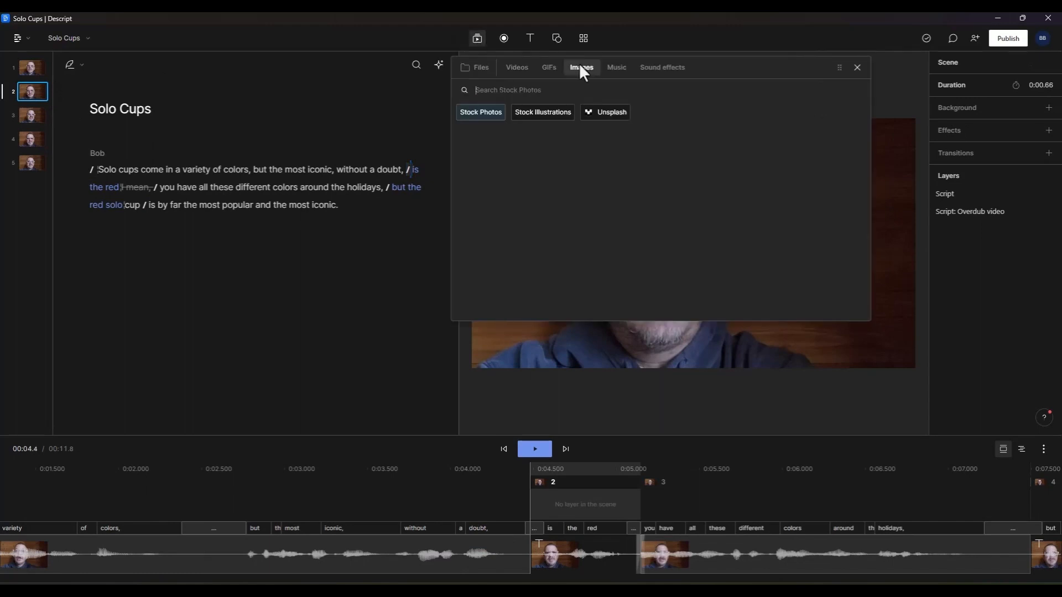
{"action": "left_click", "coordinate": [549, 67]}
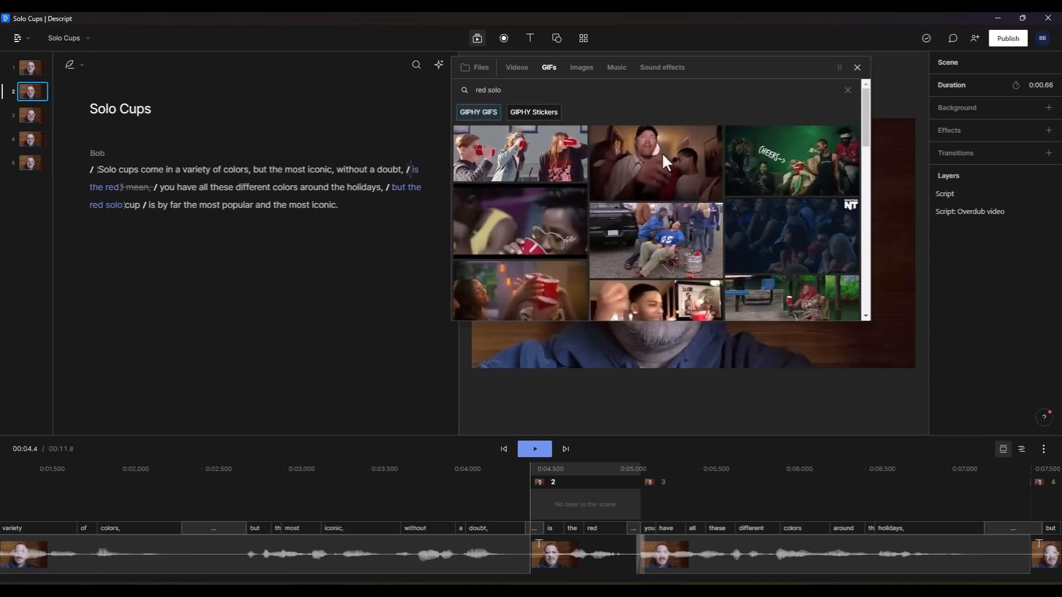
{"action": "left_click", "coordinate": [654, 164]}
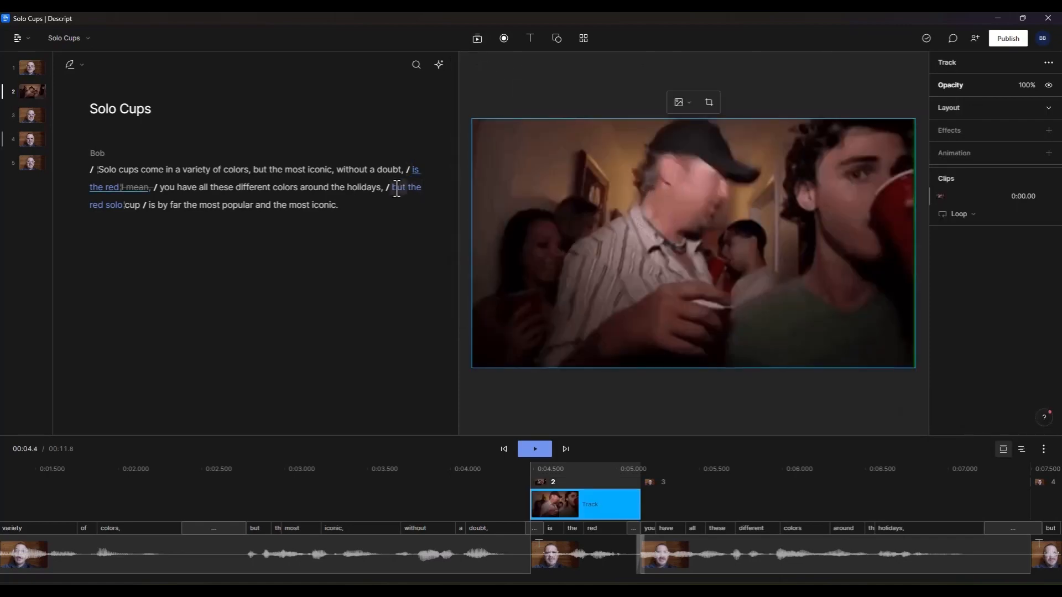
Step: Add a red solo cup GIF from the same search to the scene starting "but the red solo"
{"action": "left_click", "coordinate": [390, 187]}
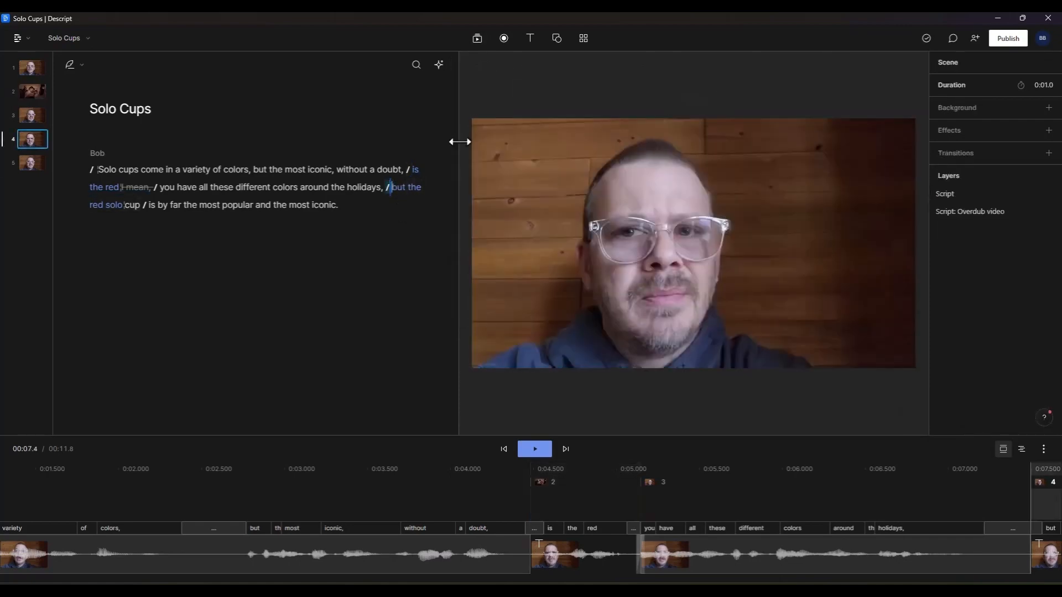
{"action": "left_click", "coordinate": [477, 38]}
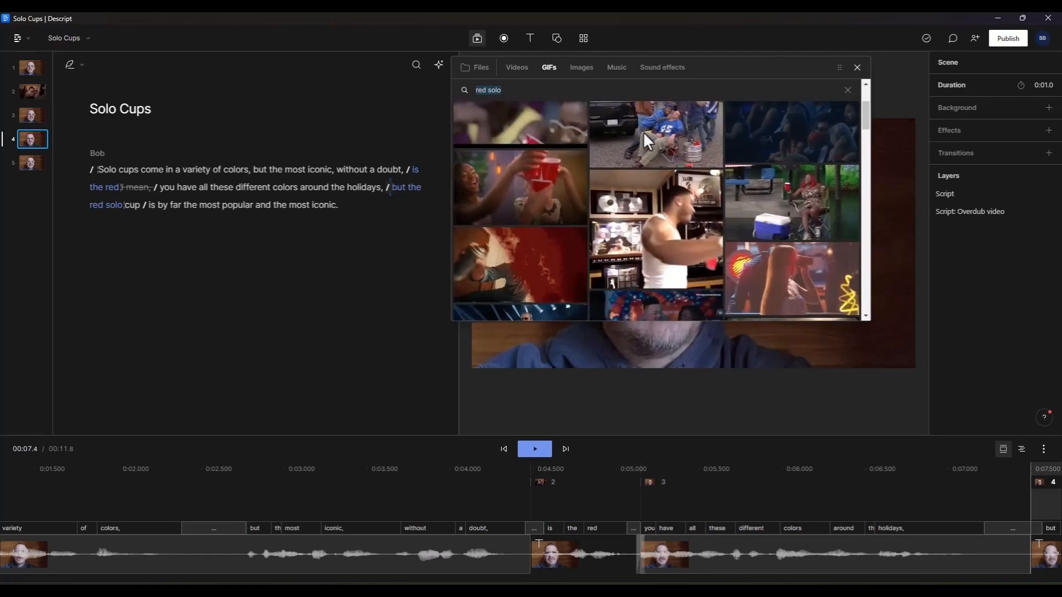
{"action": "scroll", "coordinate": [634, 141], "scroll_direction": "down", "scroll_amount": 5}
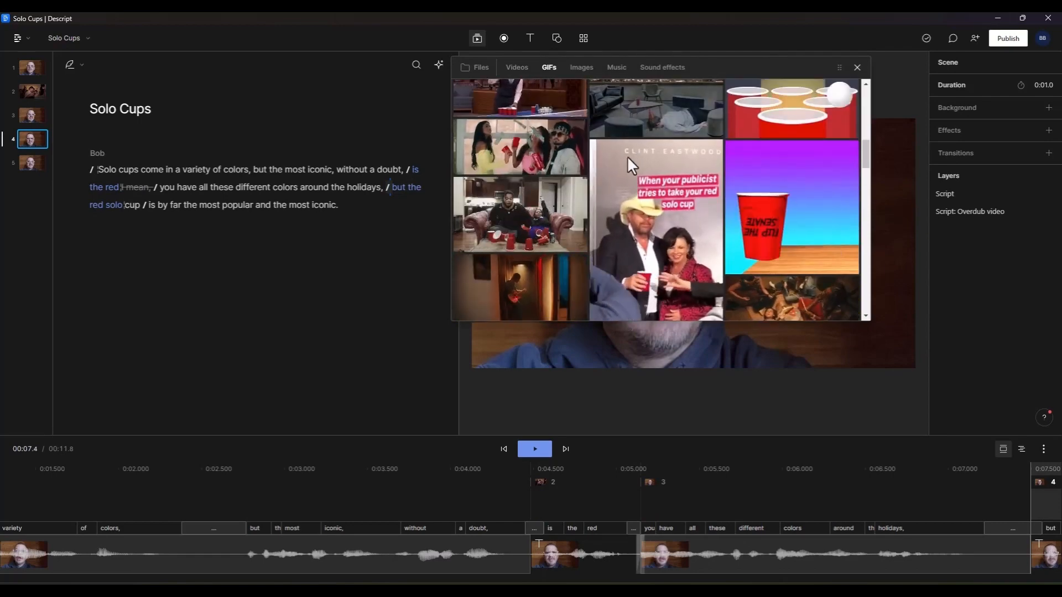
{"action": "left_click", "coordinate": [527, 203]}
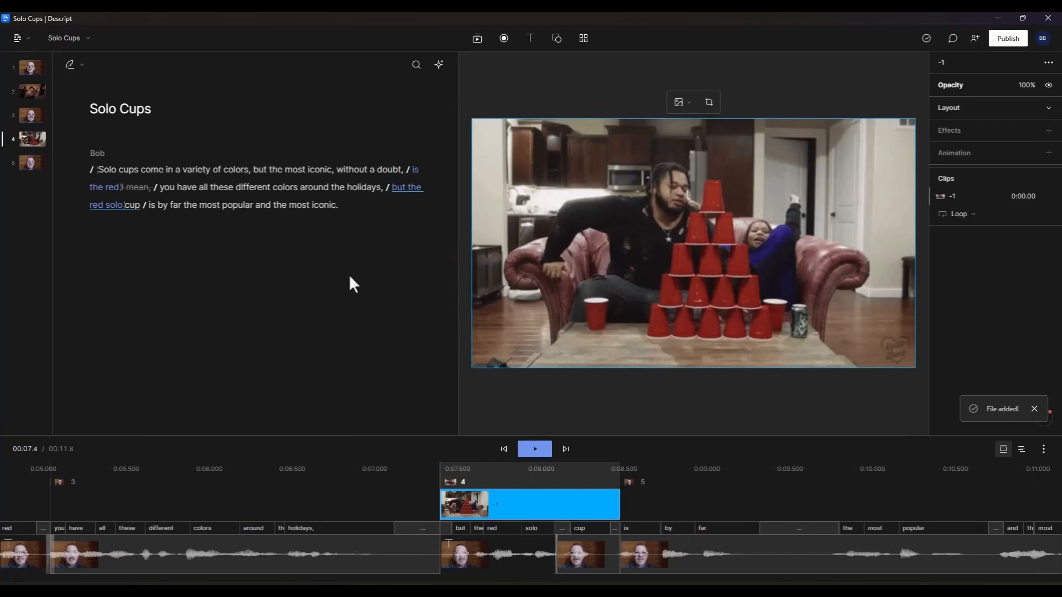
Step: Play the project from the beginning of the script to review the added GIFs
{"action": "left_click", "coordinate": [99, 170]}
{"action": "left_click", "coordinate": [533, 449]}
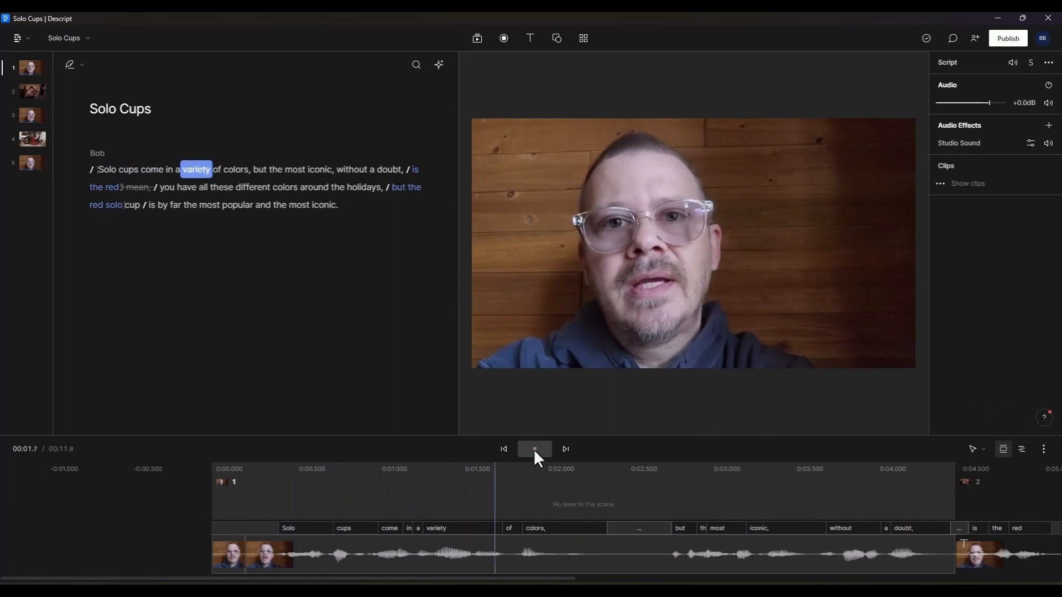